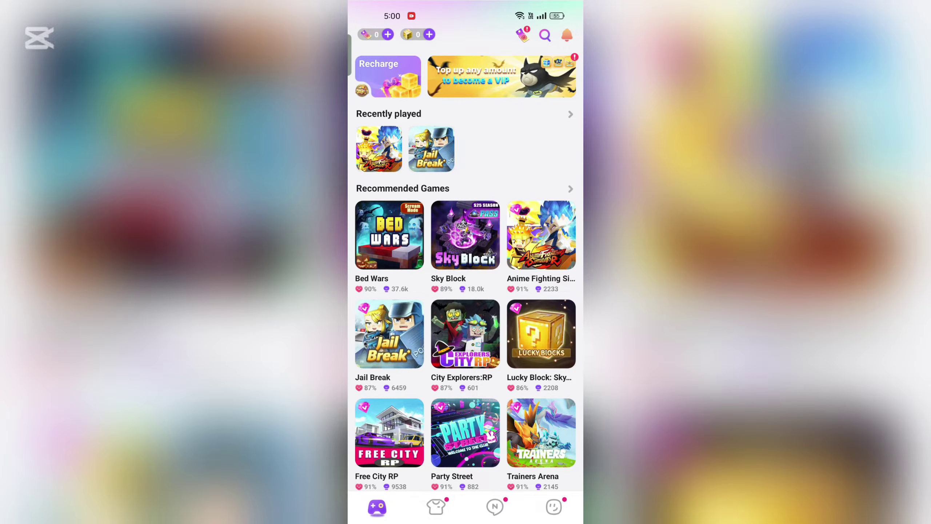
scroll(466, 291, down, 3)
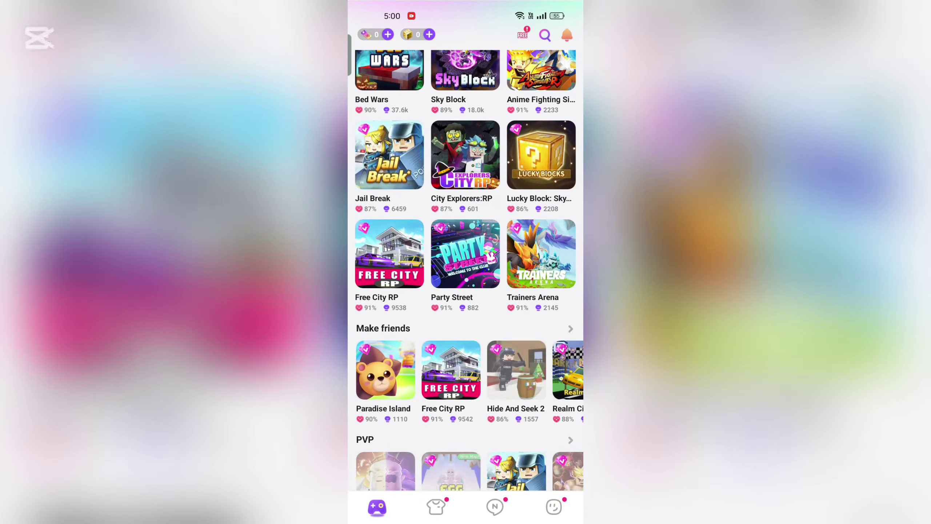
scroll(466, 291, down, 5)
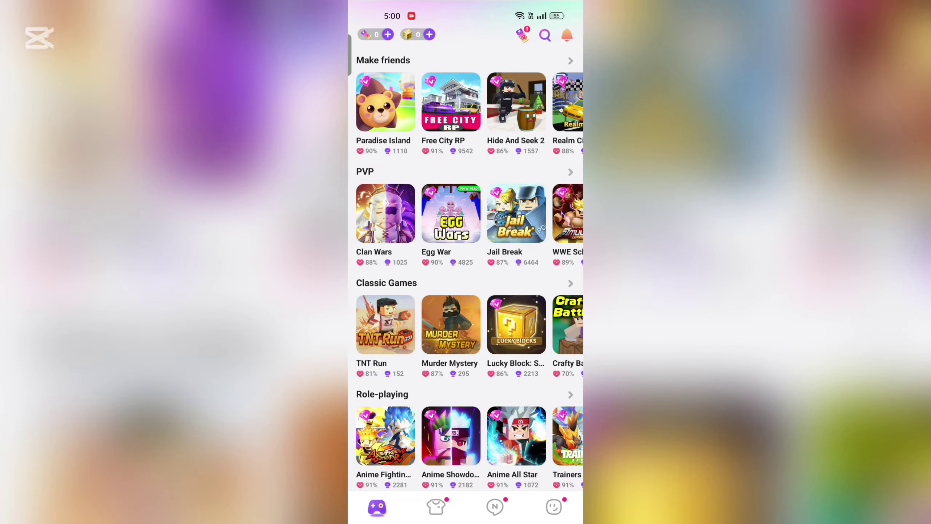
scroll(466, 292, up, 8)
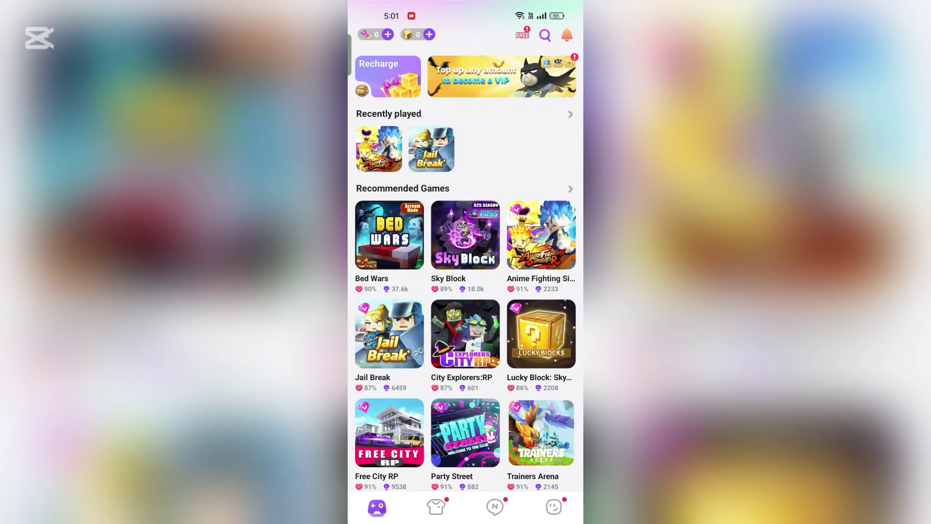
scroll(465, 291, down, 5)
scroll(466, 309, right, 3)
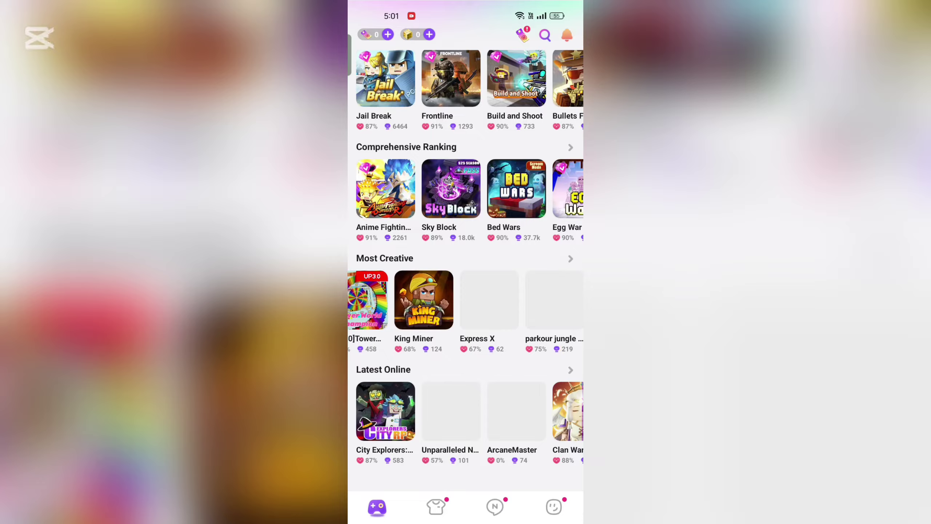
scroll(466, 309, left, 3)
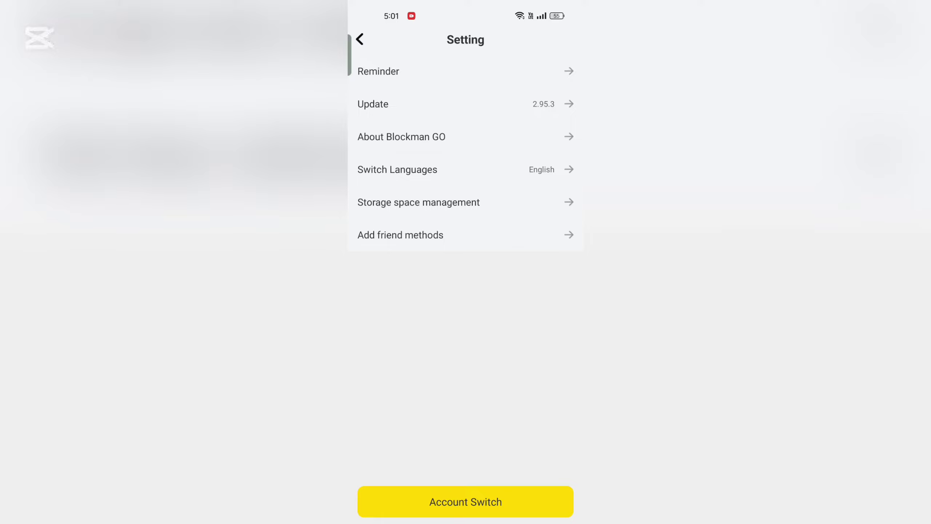
Step: Choose Account Switch in Settings to reach the login page with empty username and password fields
click(500, 502)
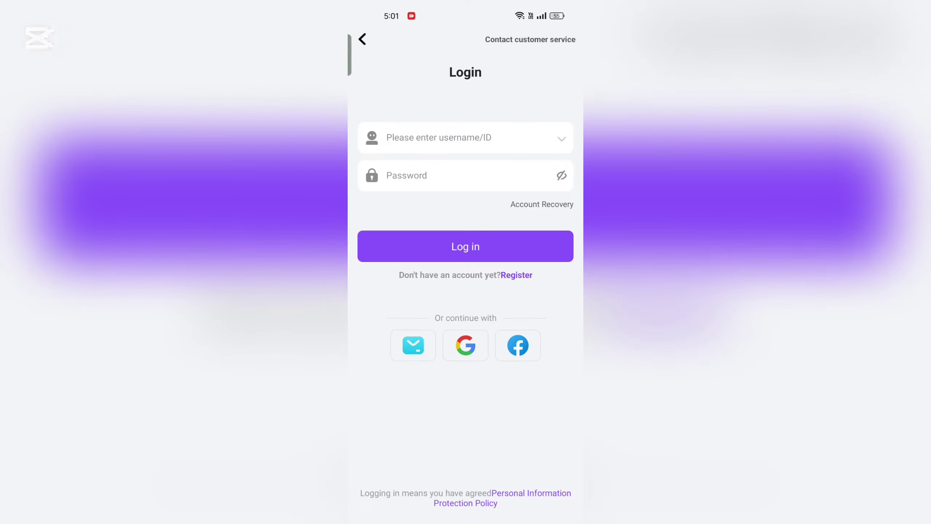
click(522, 354)
click(494, 381)
click(482, 359)
click(415, 149)
key(Tab)
Step: Back out of the login page and return to the Games home page
key(Escape)
key(Escape)
key(Escape)
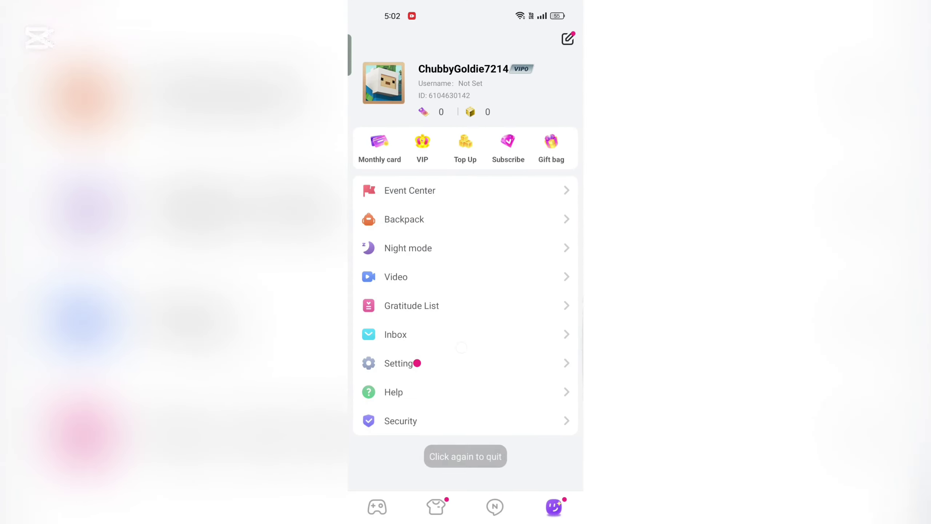
click(376, 507)
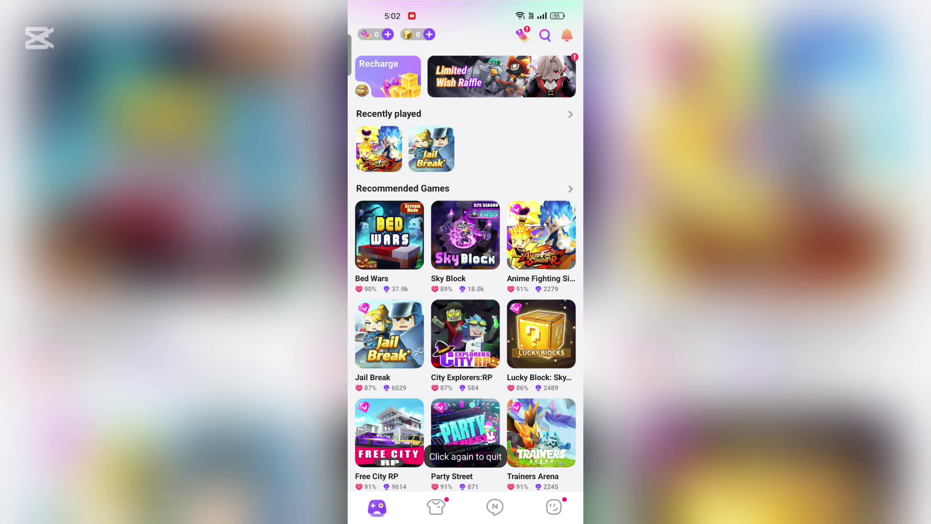